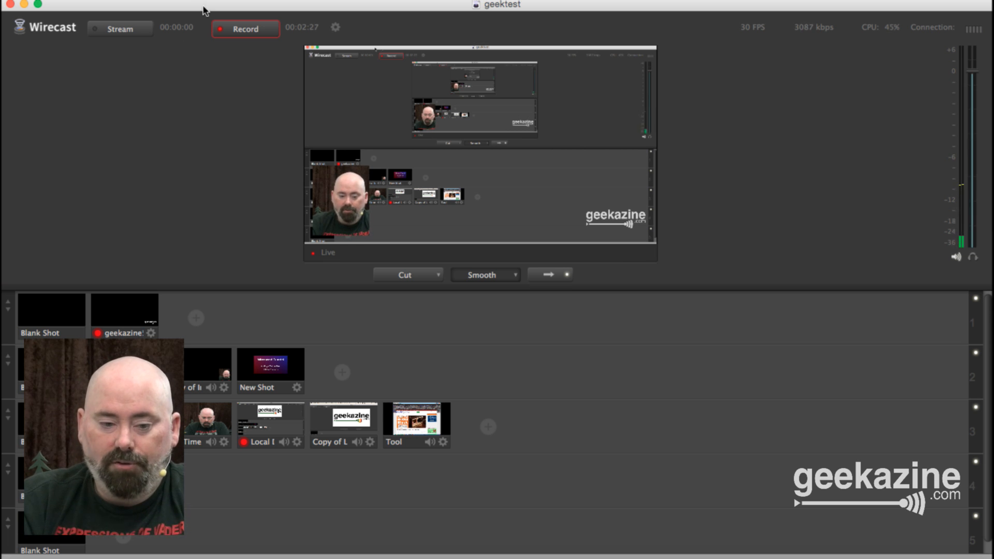
- Set the social media feed to the Search type with the search string "wirecast" without the hashtag
left_click(338, 418)
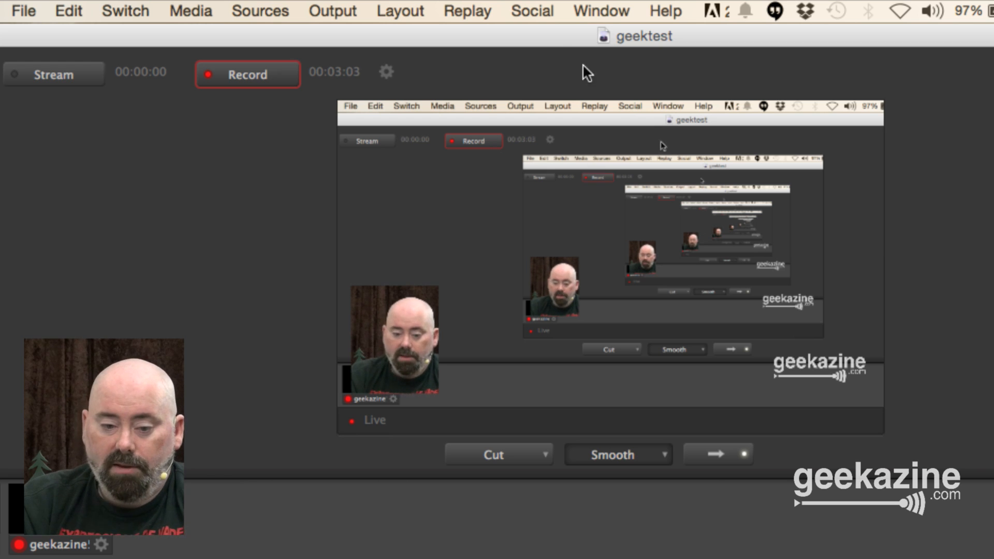
left_click(542, 10)
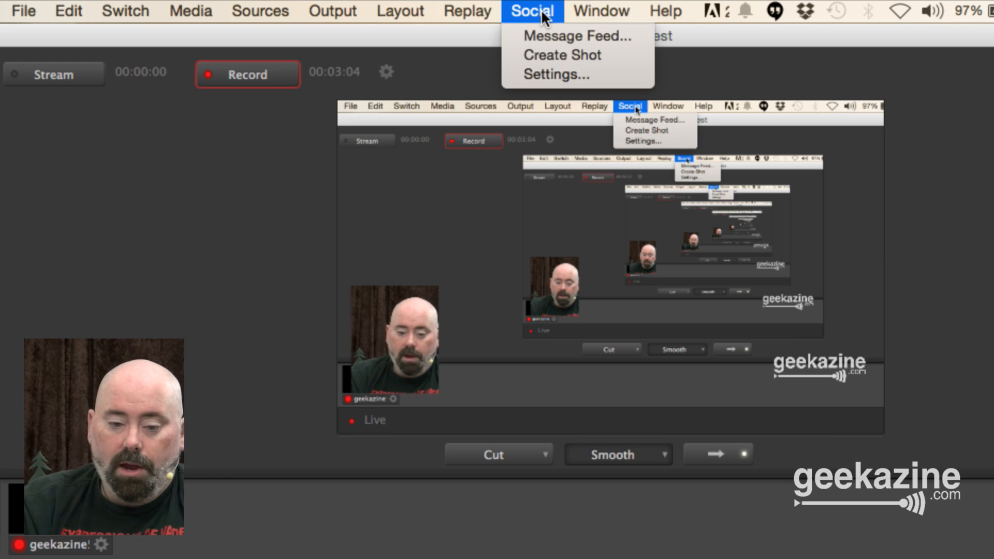
left_click(551, 79)
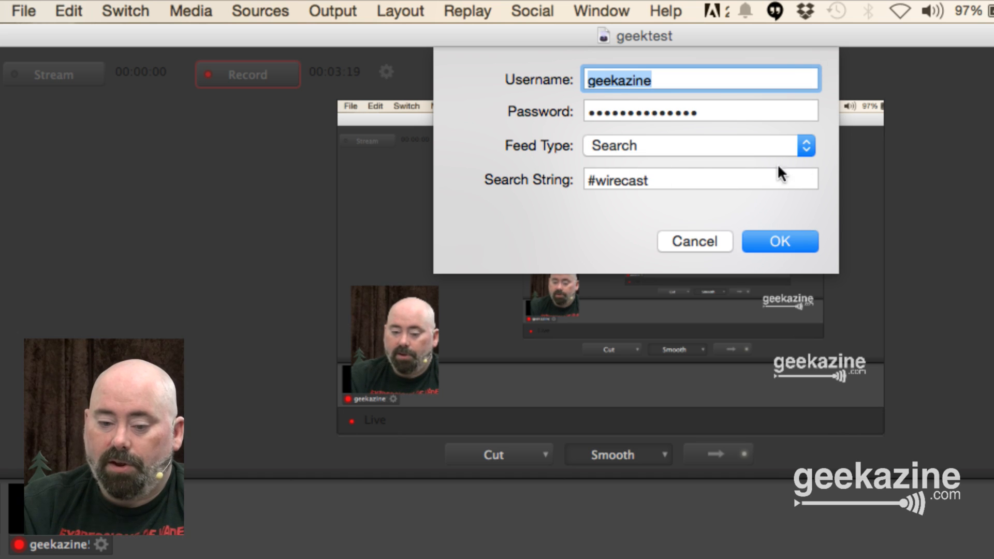
left_click(805, 150)
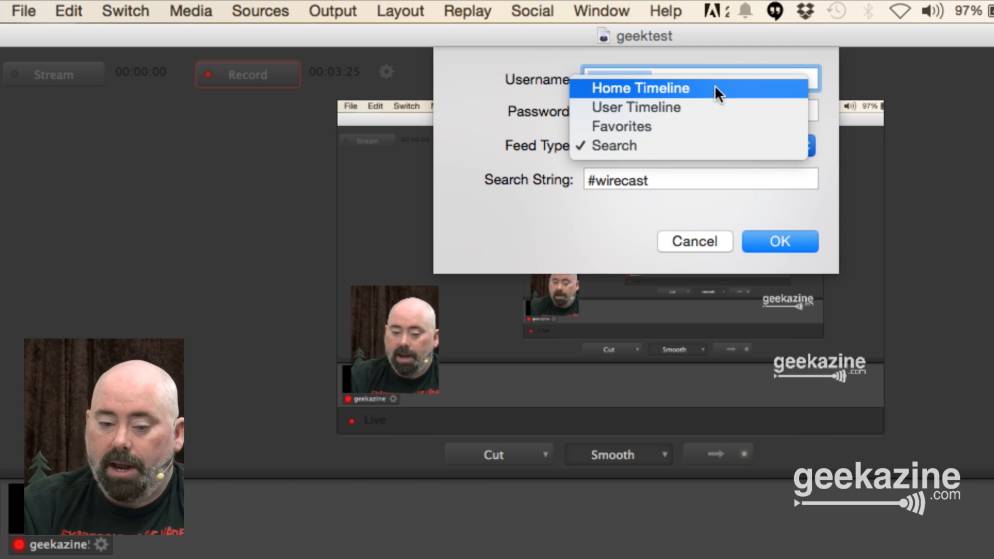
left_click(714, 146)
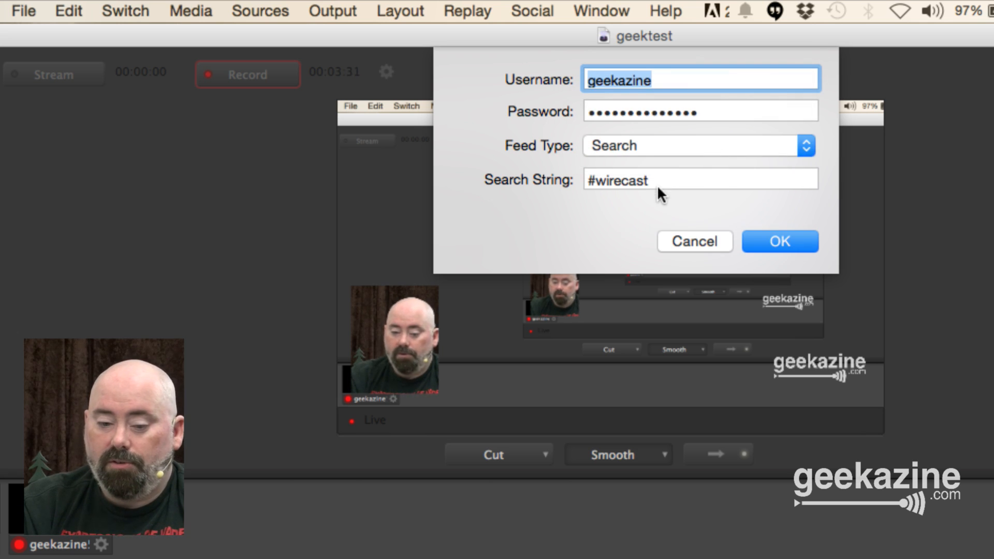
left_click(596, 179)
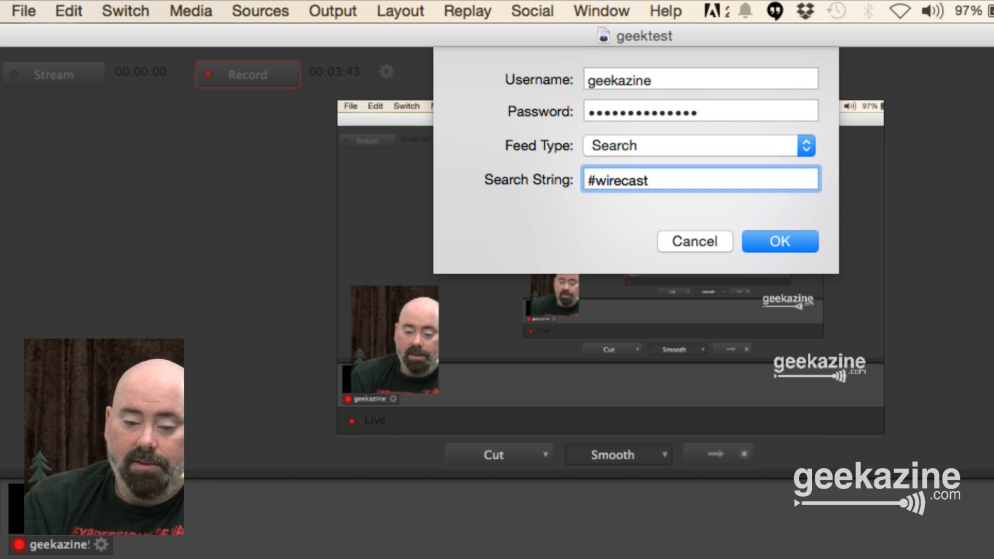
key("BackSpace")
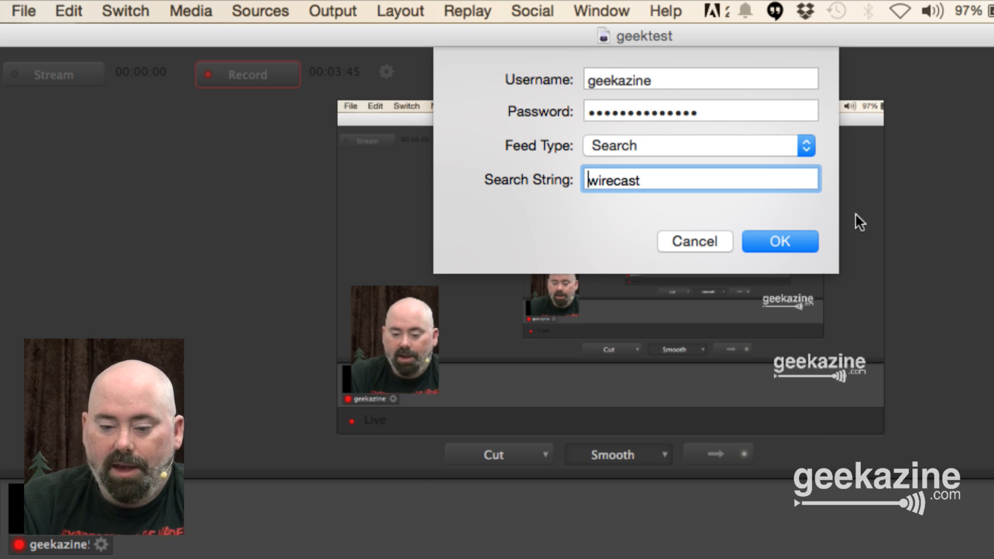
left_click(781, 241)
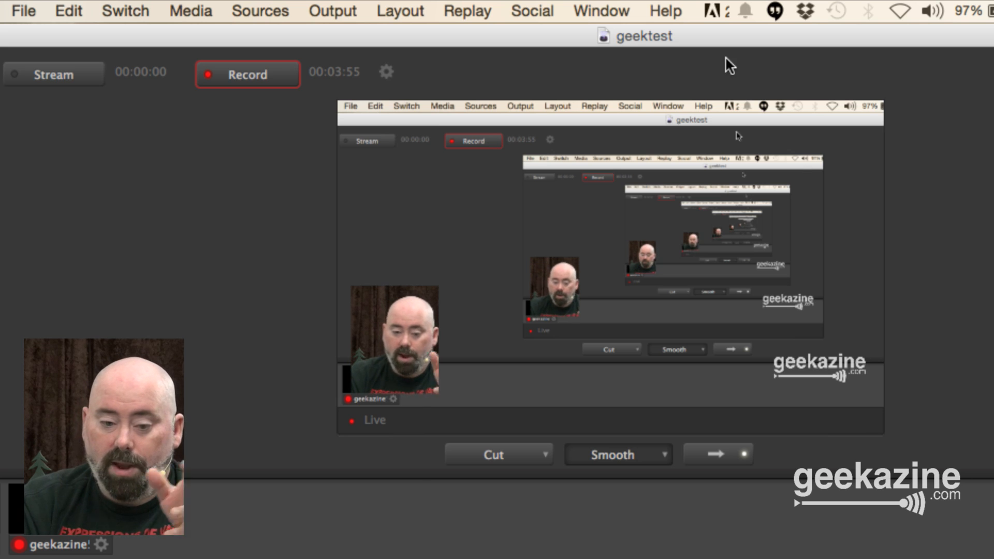
- Create a social media shot in the first layer and make it live, with the full desktop shot live in the third layer
left_click(533, 10)
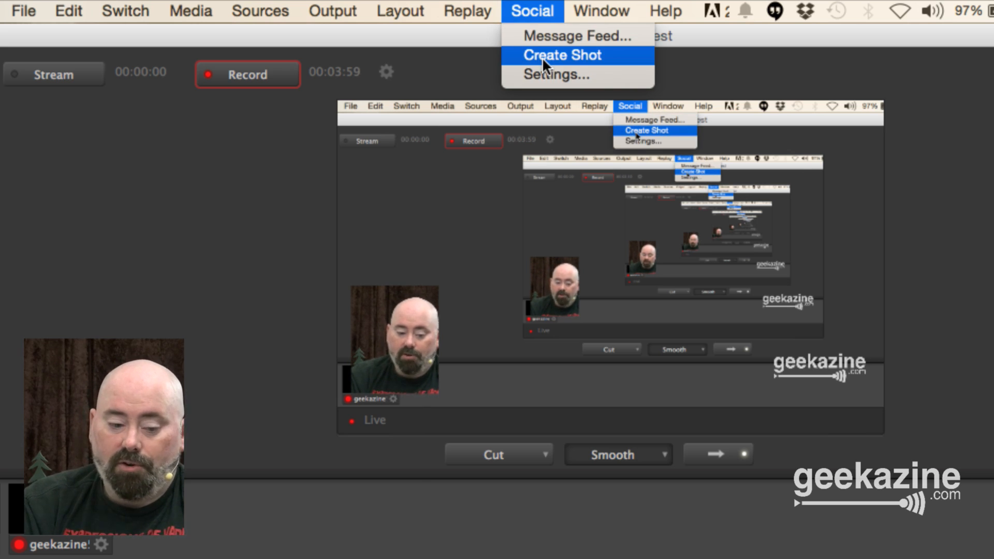
left_click(231, 549)
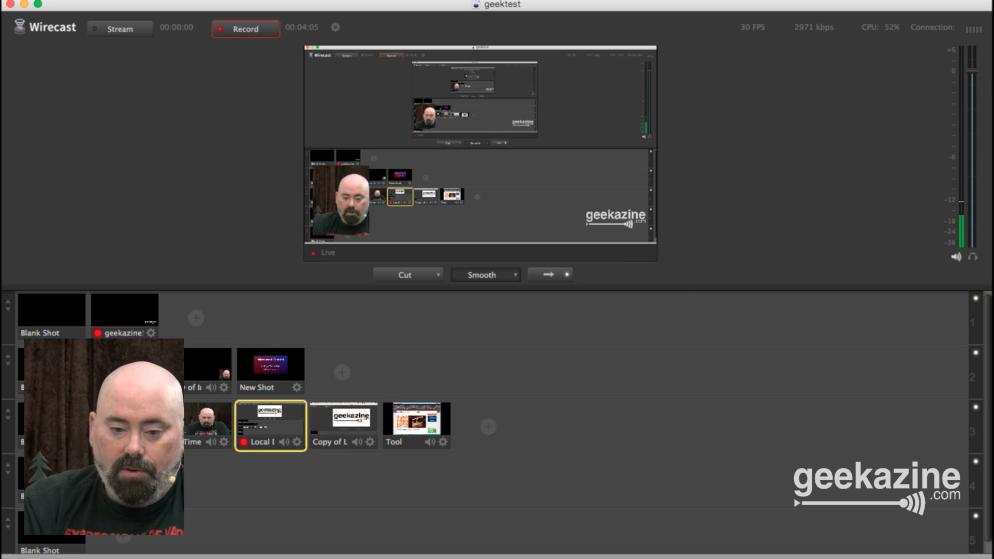
left_click(429, 0)
left_click(441, 17)
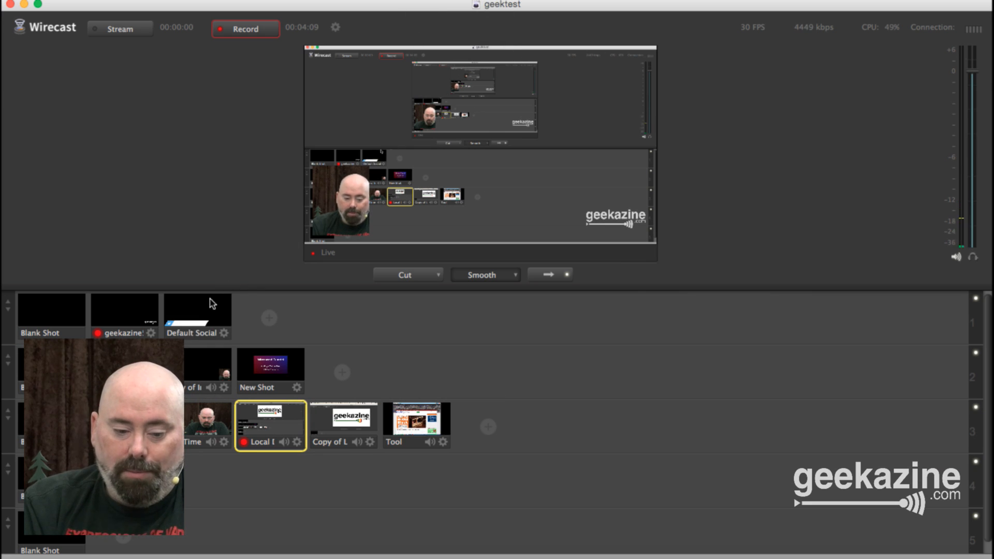
left_click(203, 317)
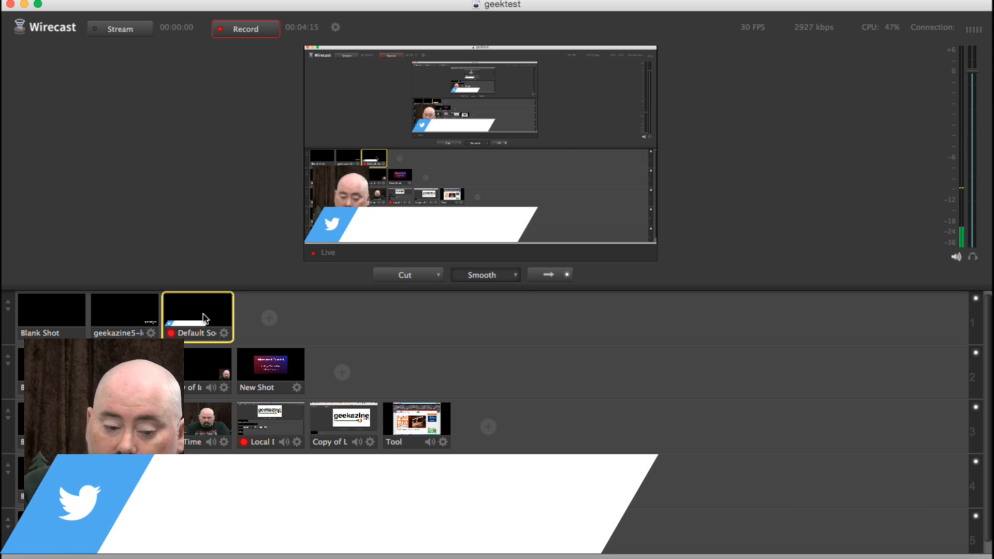
mouse_move(258, 329)
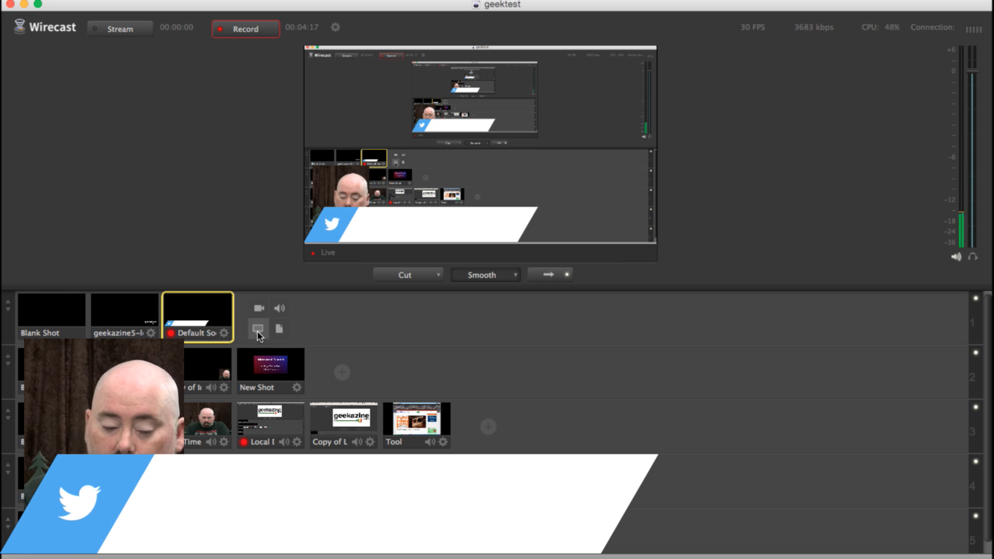
left_click(258, 331)
left_click(281, 330)
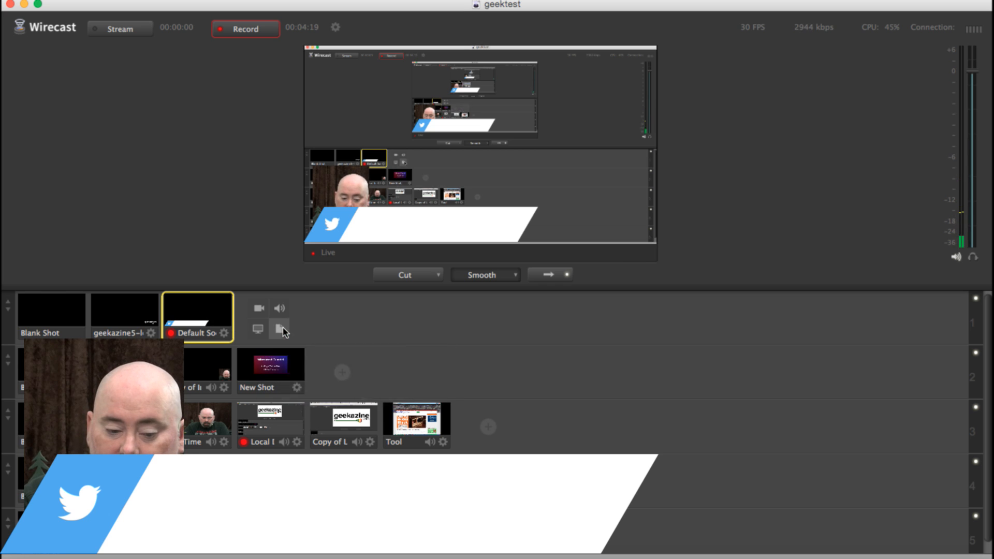
left_click(282, 330)
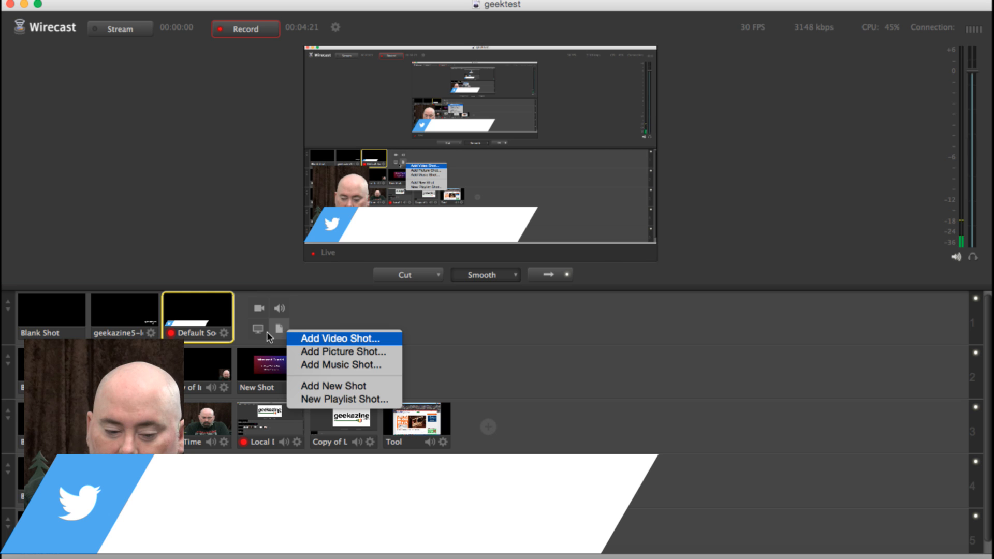
- Remove the existing source from the Default Social Media shot and add the Default Social Media title as a new source
double_click(212, 312)
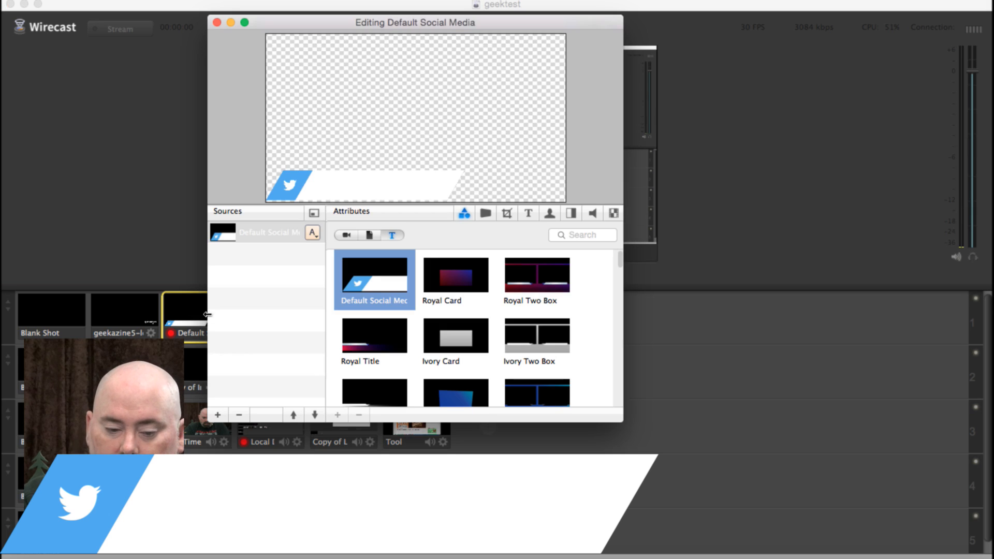
left_click(239, 415)
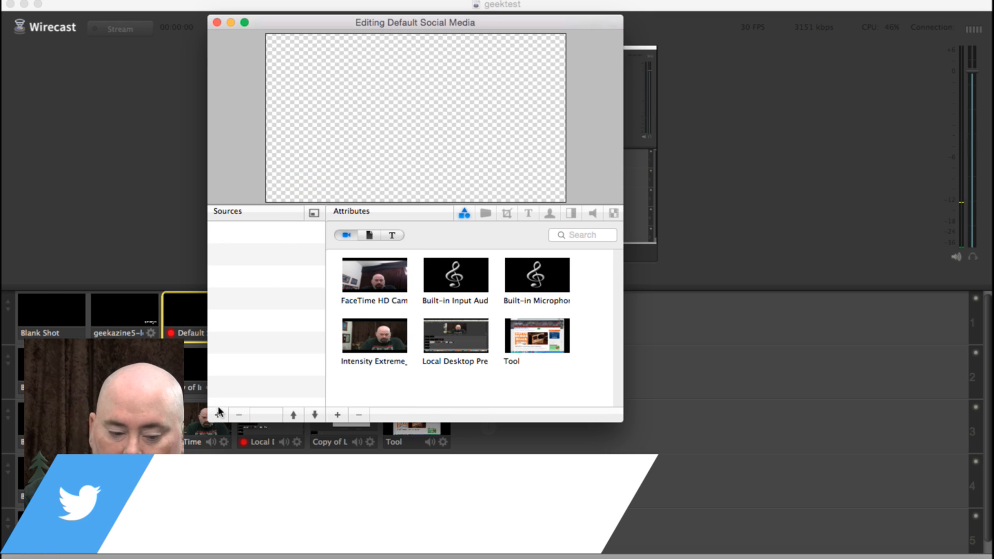
left_click(218, 414)
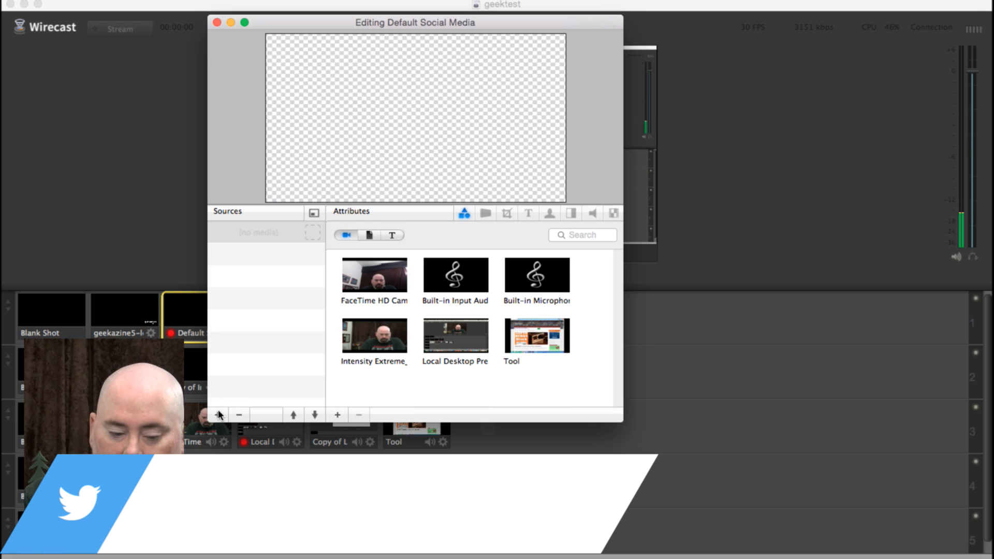
left_click(392, 235)
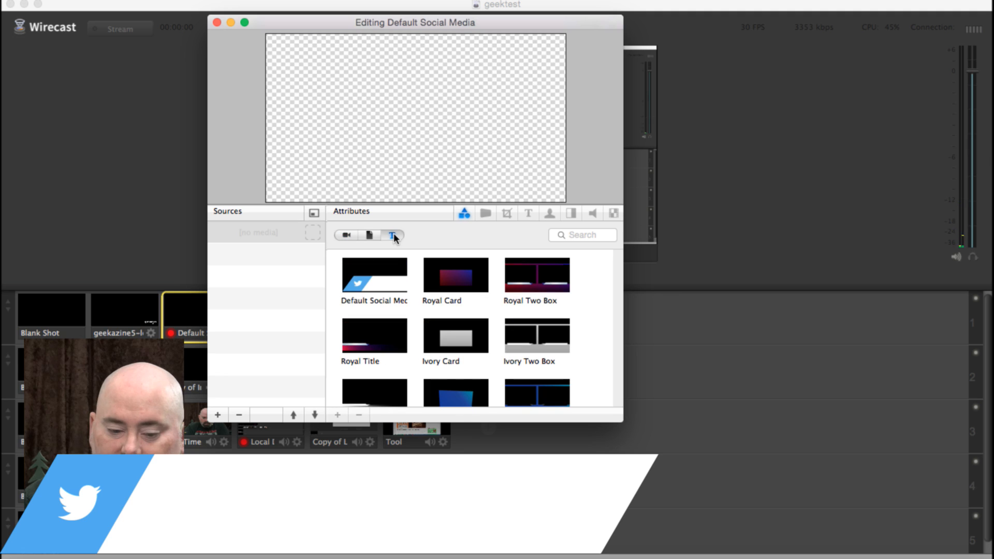
left_click(393, 282)
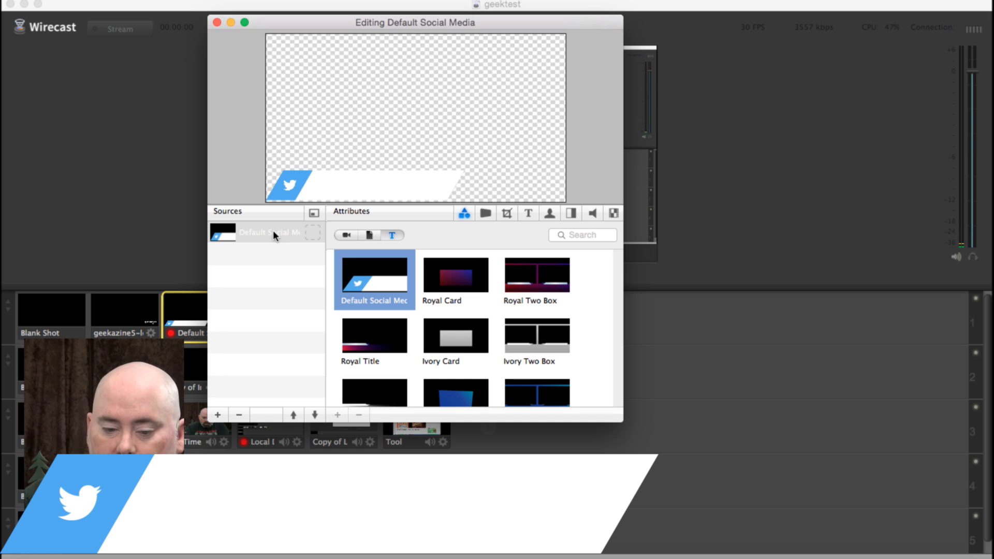
- Examine the social media title's text-line variables and the other available title templates, and close the shot editor
left_click(527, 213)
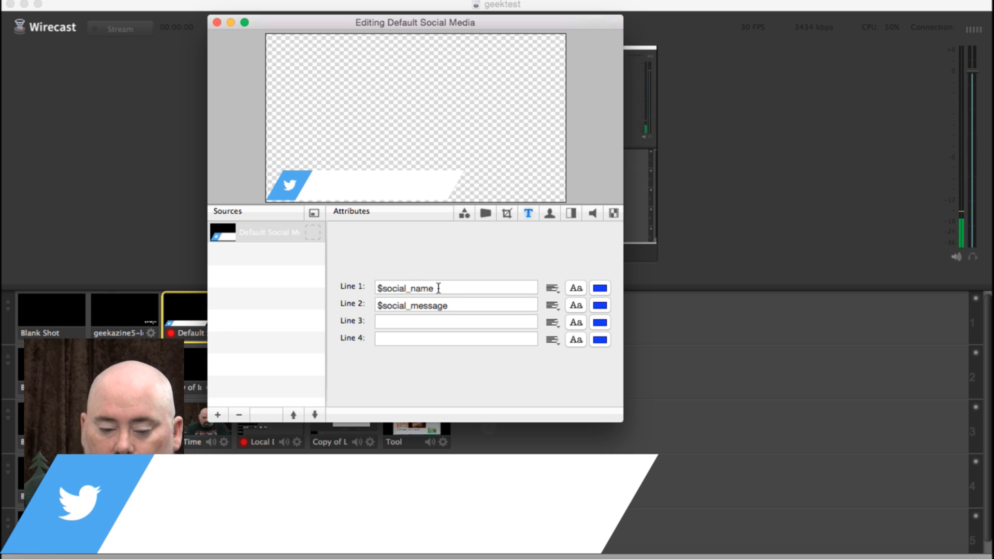
left_click(464, 212)
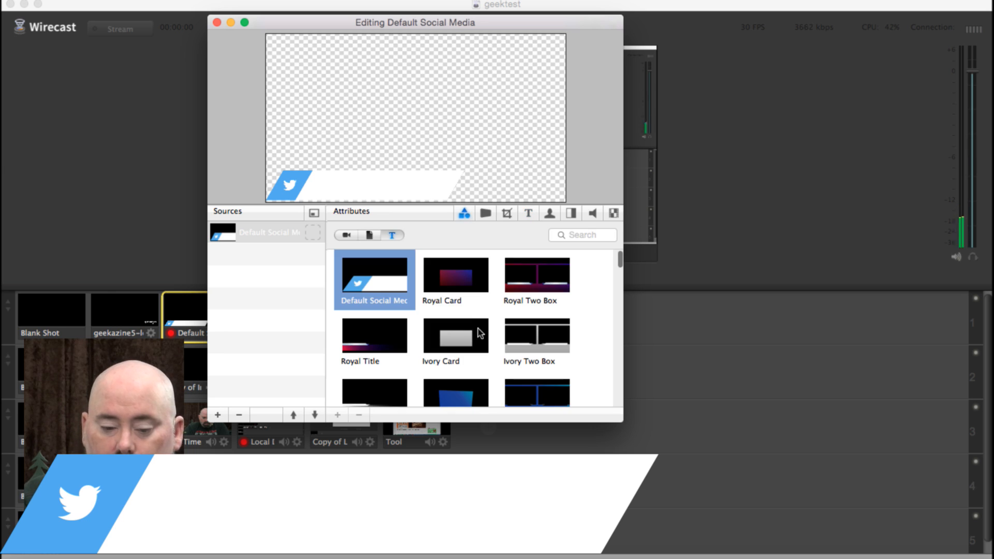
scroll(479, 333, "down", 1)
scroll(486, 320, "down", 10)
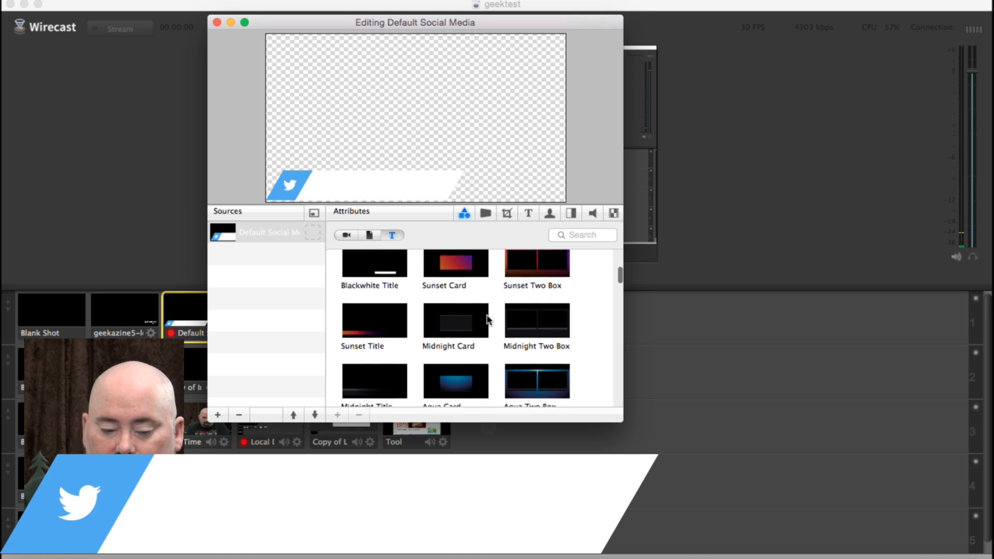
scroll(486, 320, "down", 2)
scroll(485, 316, "up", 12)
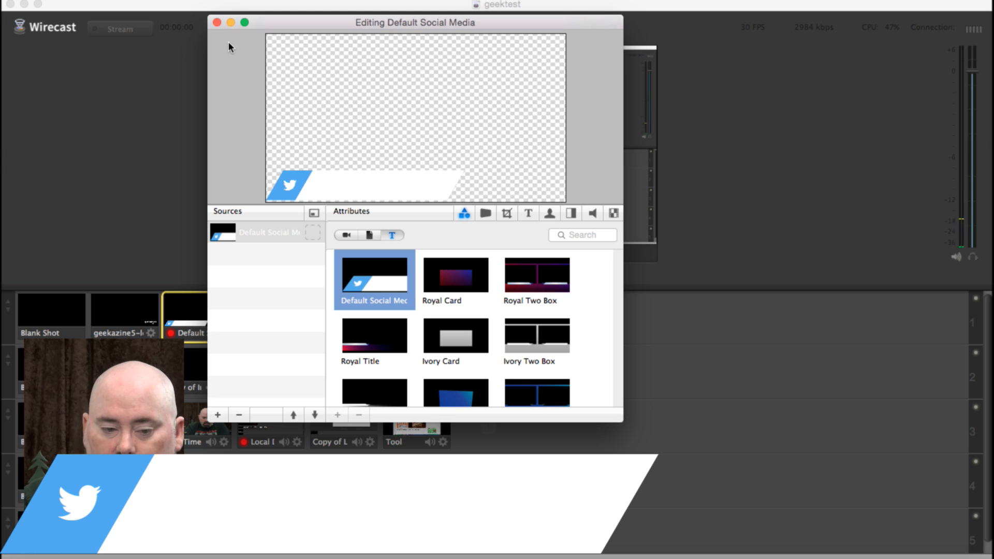
left_click(218, 23)
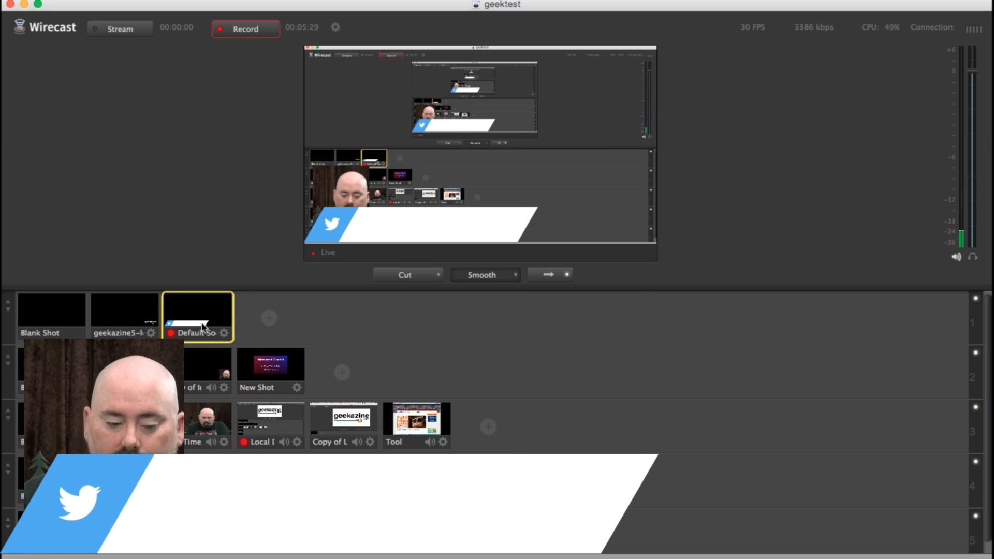
- Move the Default Social Media shot to the second layer and make it live together with the geekazine logo shot in the first layer
left_click(136, 316)
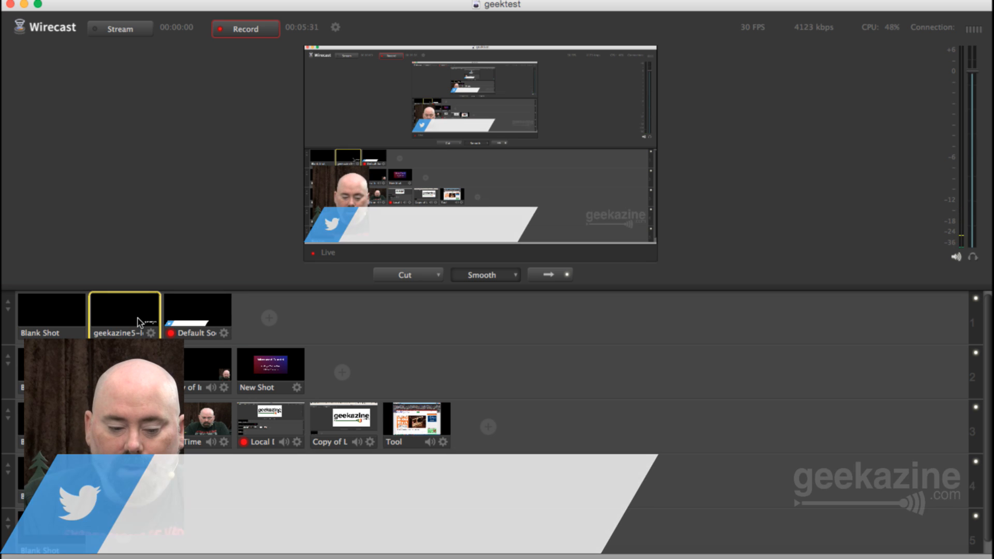
left_click(198, 314)
left_click_drag(198, 314, 342, 369)
left_click(342, 369)
mouse_move(173, 326)
left_click(139, 316)
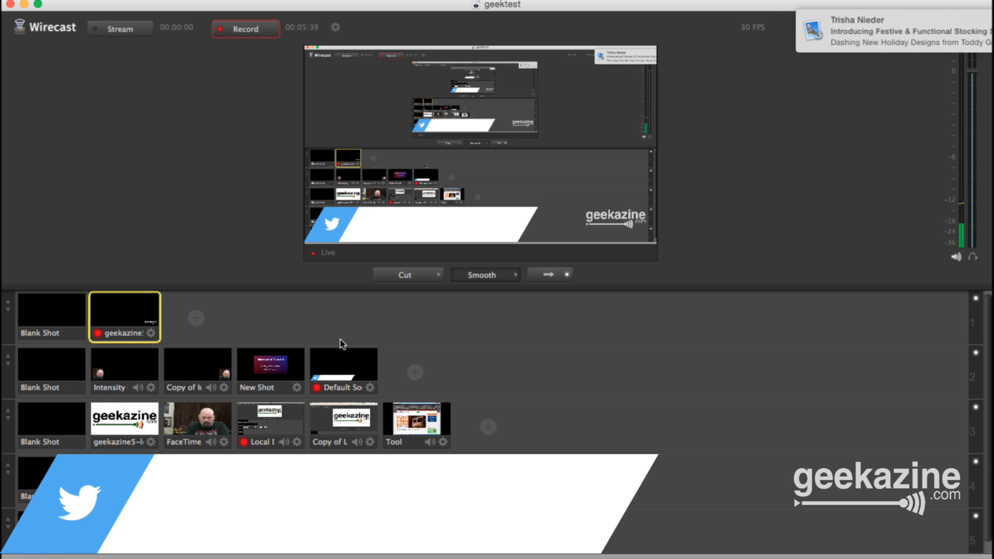
left_click_drag(824, 37, 889, 37)
left_click(546, 325)
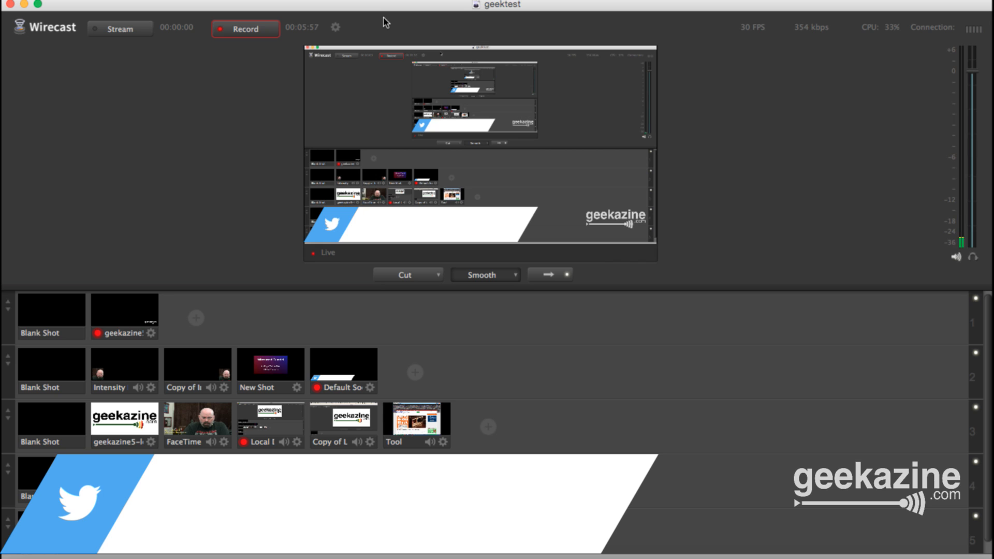
- Open the social message feed and switch the live desktop view to the zoomed-in copy of the Local Desktop shot
left_click(436, 0)
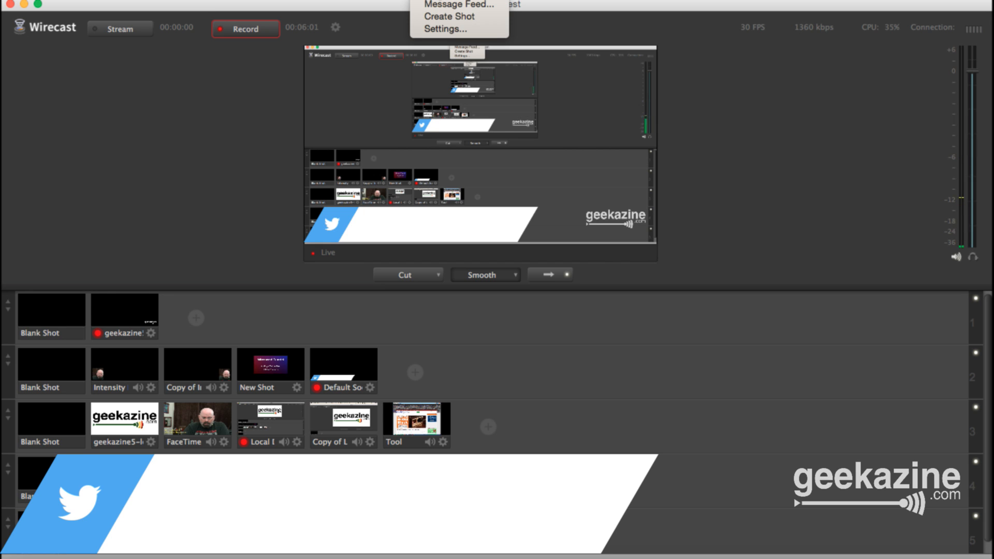
left_click(443, 5)
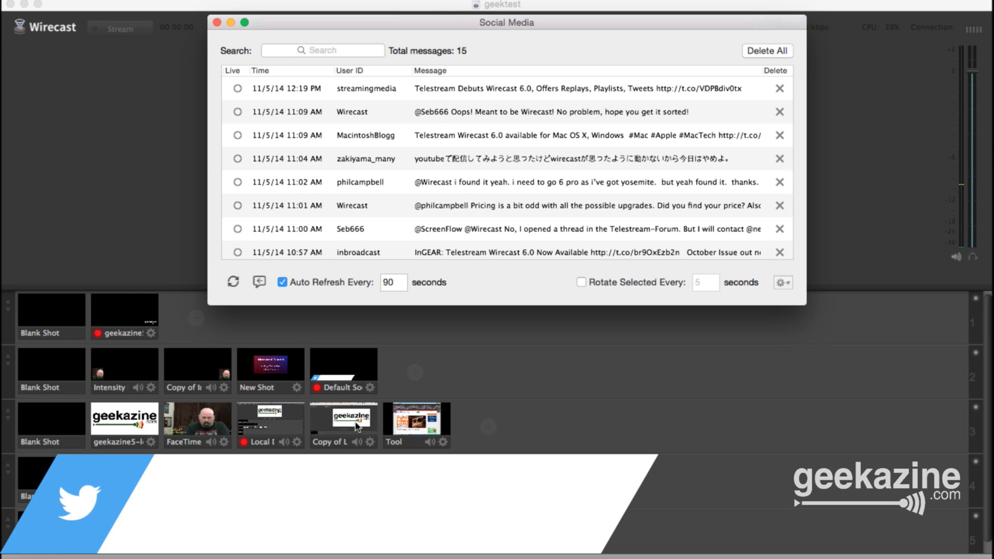
left_click(342, 431)
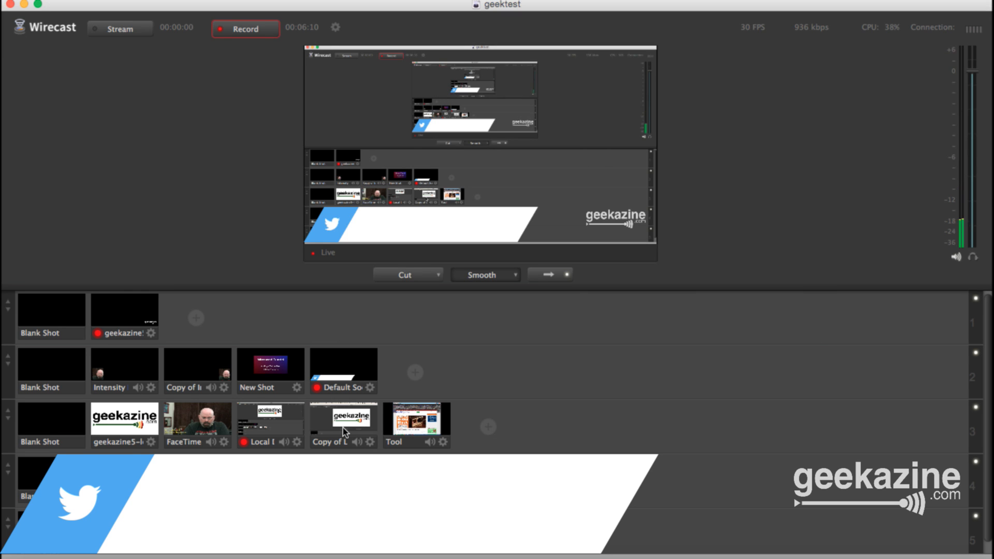
left_click(342, 431)
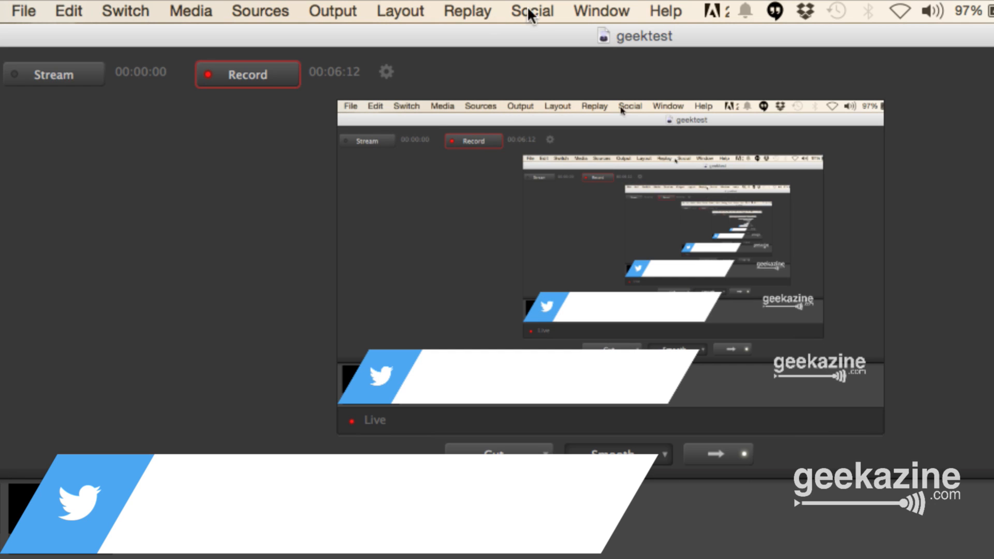
- Reopen the social message feed, move its window into the zoomed view, and put the first message, from streamingmedia, live
left_click(522, 8)
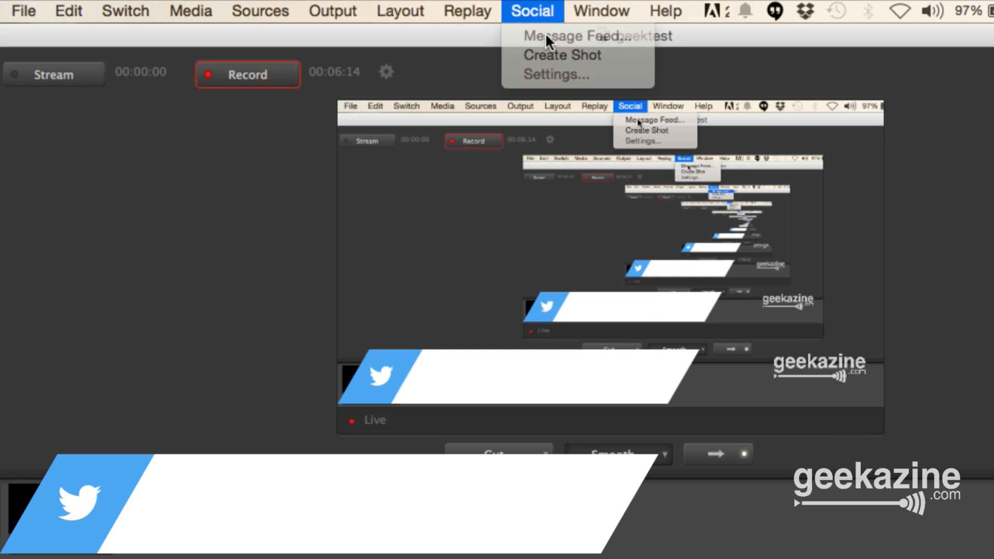
left_click(545, 34)
left_click_drag(596, 59, 419, 44)
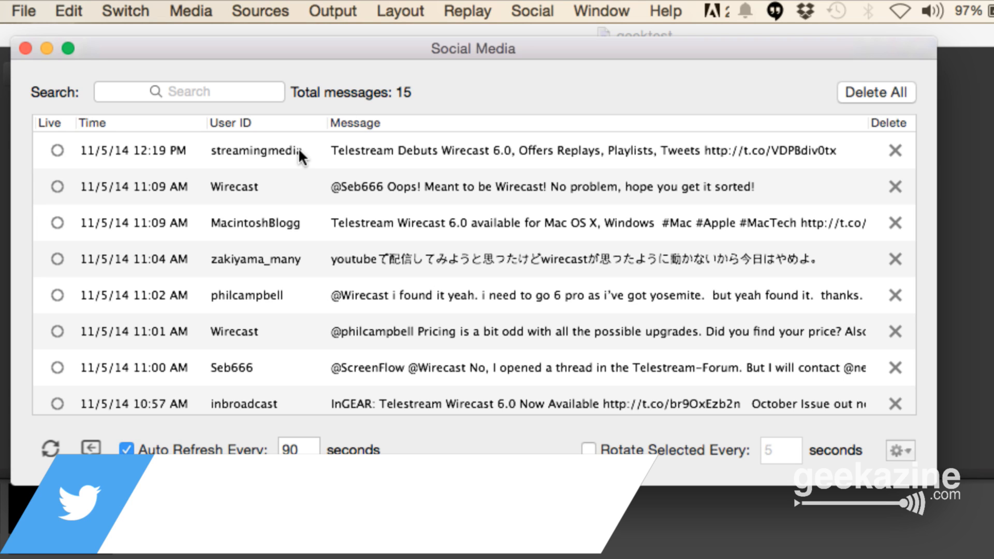
left_click(58, 150)
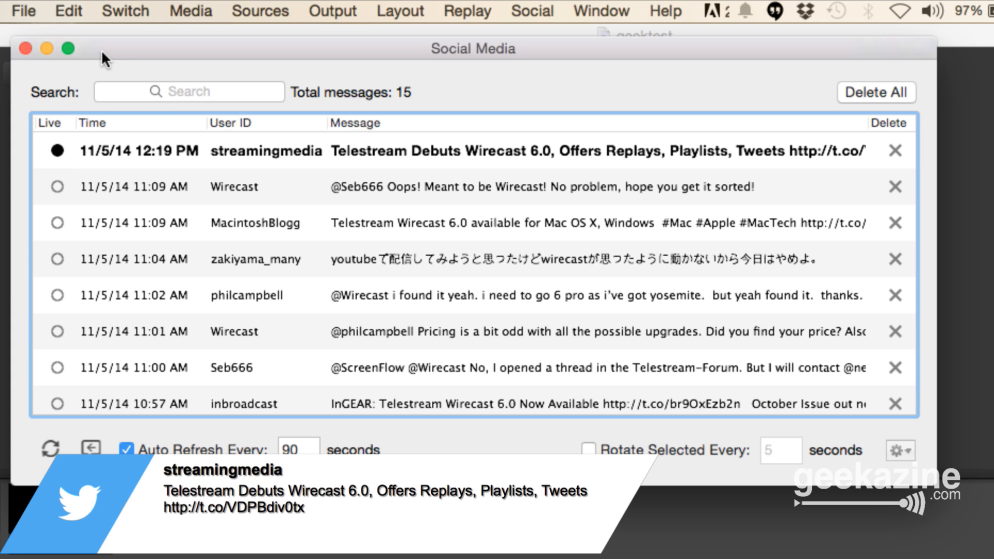
- Put the MacintoshBlogg message live and move the social message feed window clear of the lower-third title
left_click_drag(104, 58, 75, 69)
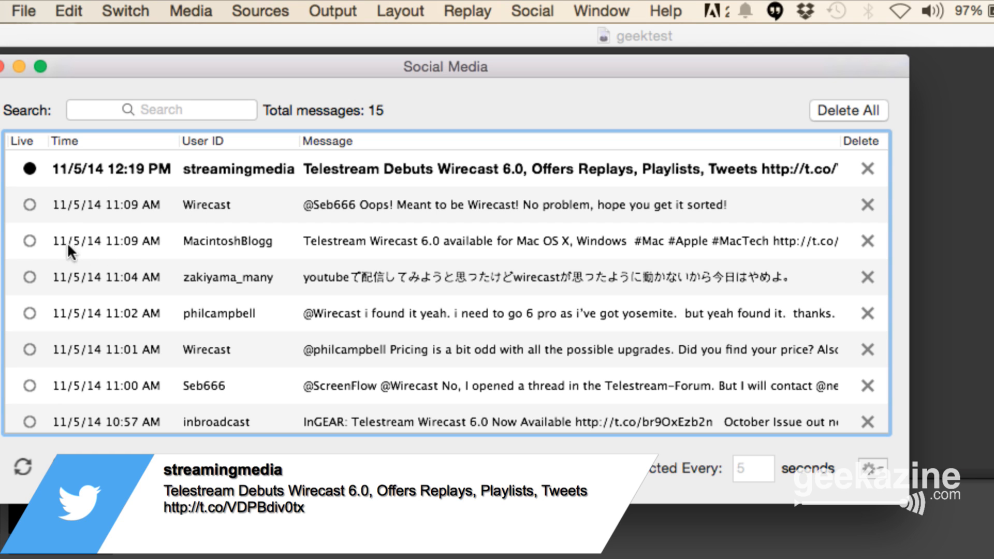
left_click(30, 241)
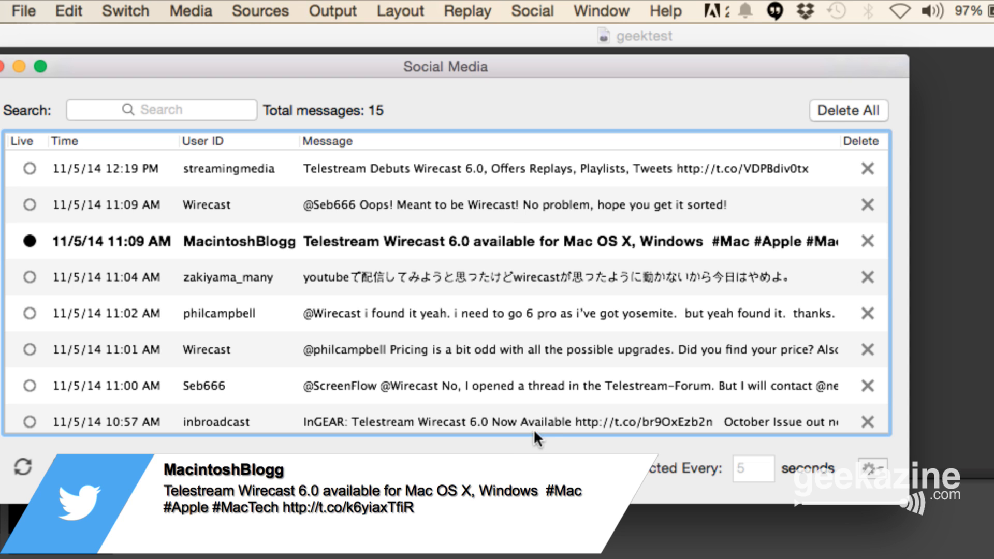
left_click_drag(458, 66, 457, 35)
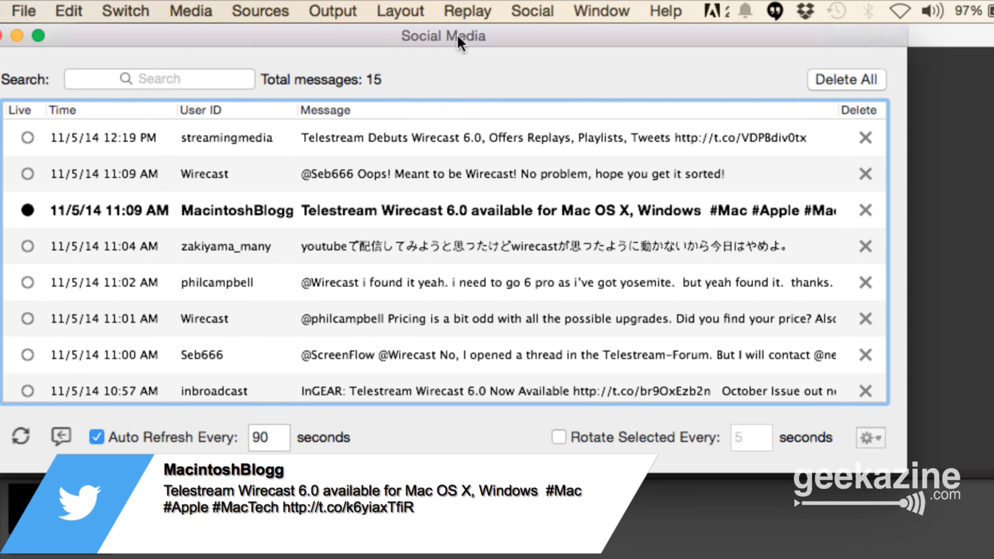
- Turn on rotation of selected messages and include the streamingmedia, MacintoshBlogg, 11:02 AM and geekazine messages
left_click(559, 436)
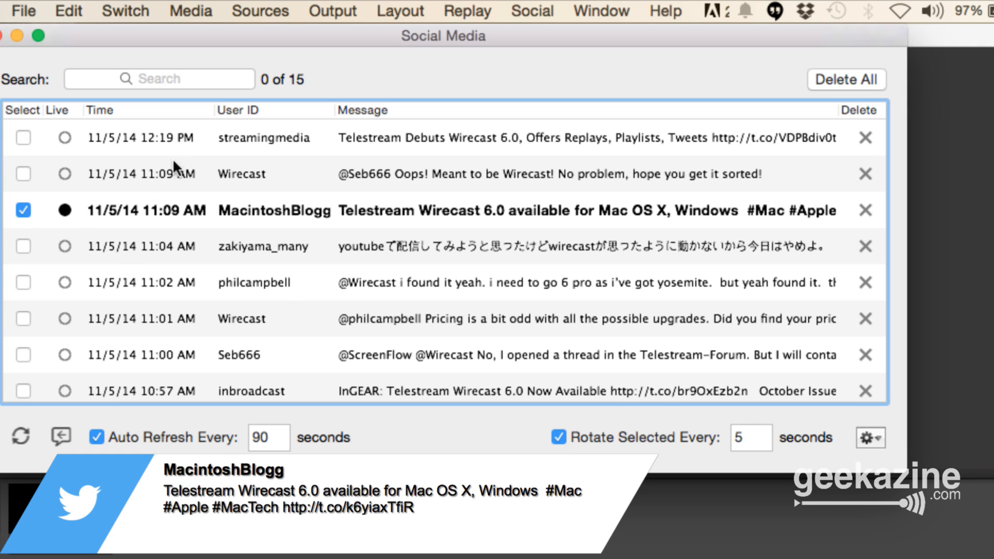
left_click(23, 136)
scroll(169, 217, "down", 3)
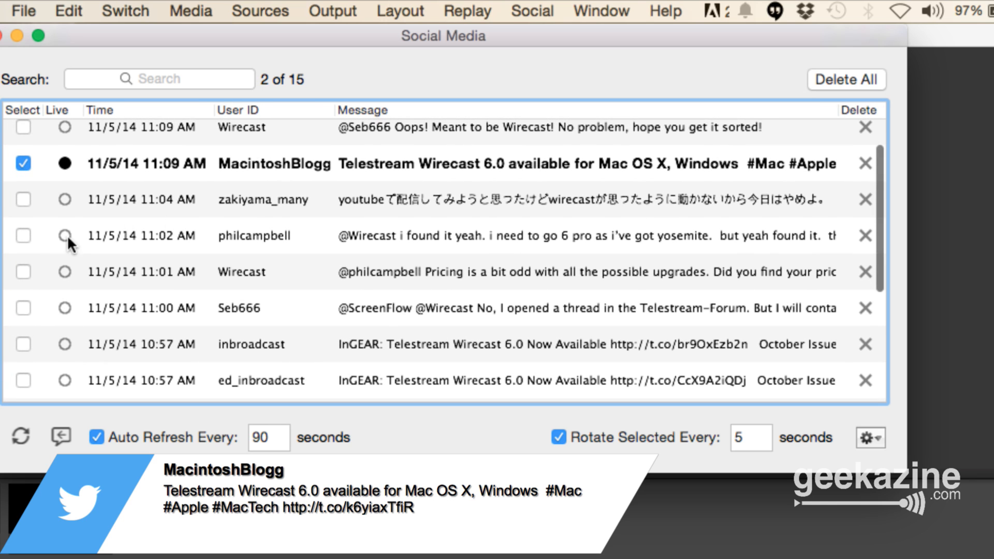
left_click(24, 235)
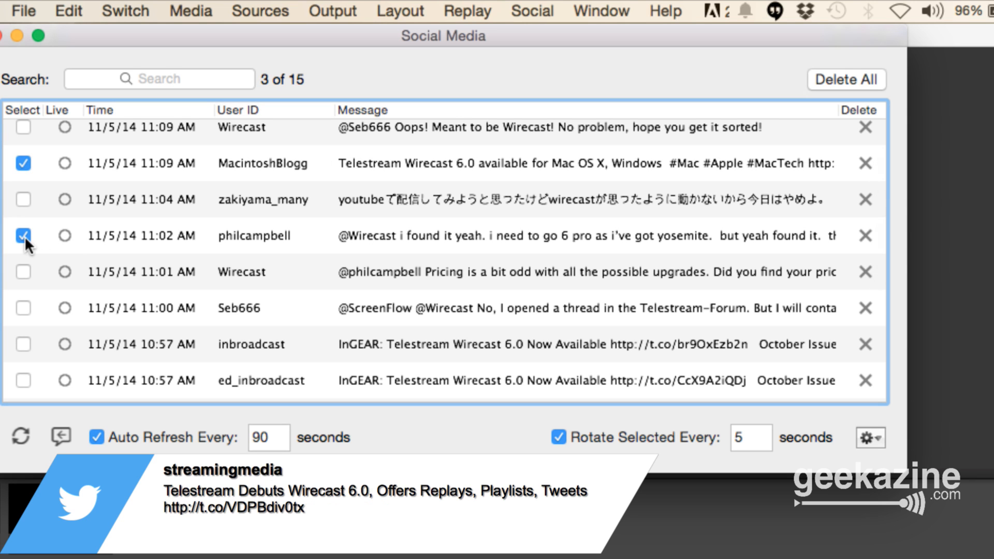
scroll(101, 308, "down", 8)
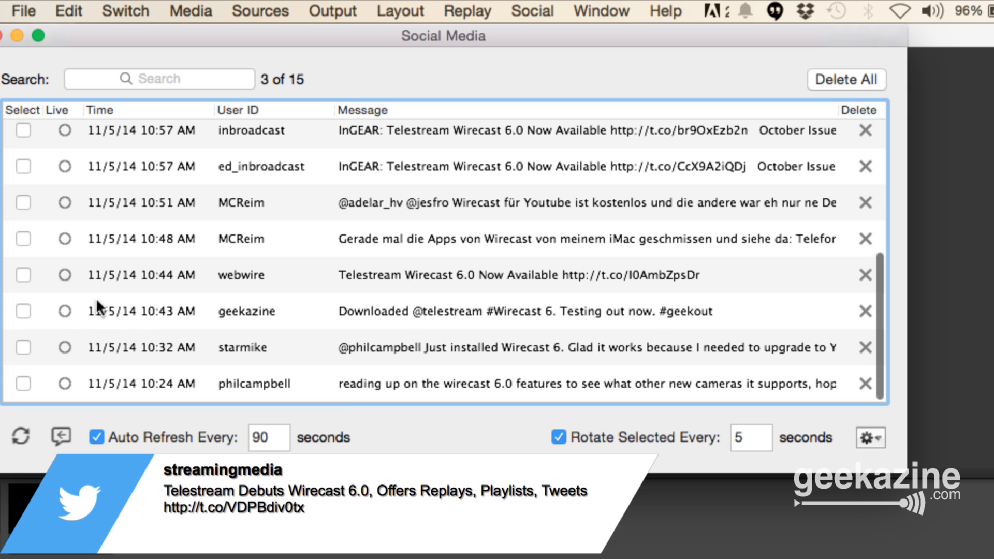
left_click(24, 311)
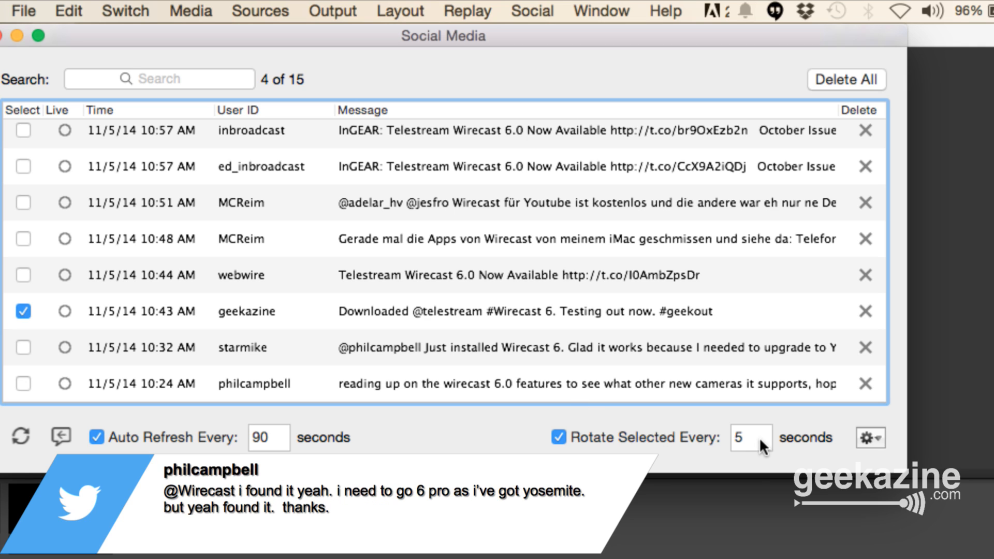
- Set the selected messages to rotate every 10 seconds and close the social message feed
left_click(879, 441)
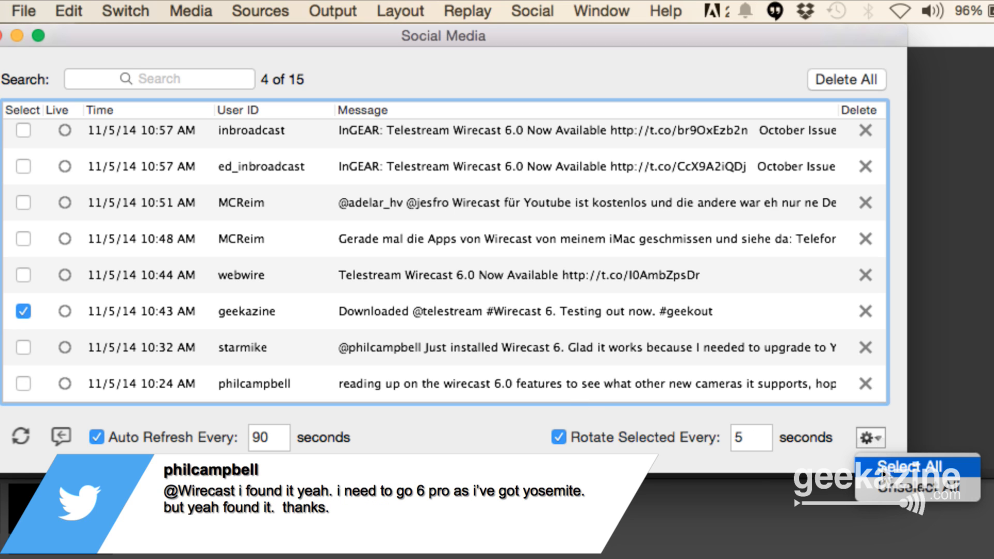
left_click(710, 468)
left_click(753, 435)
key("BackSpace")
type("10")
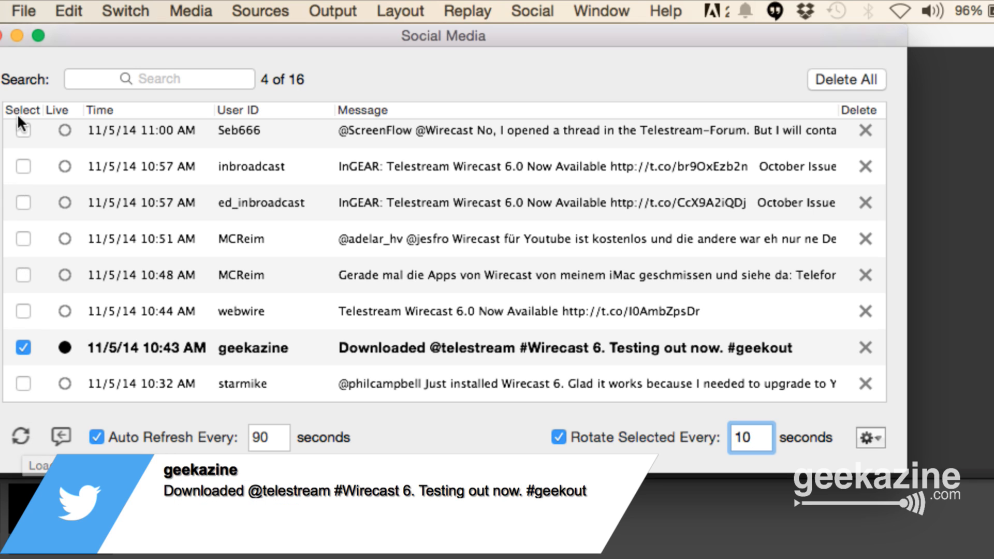
left_click(1, 36)
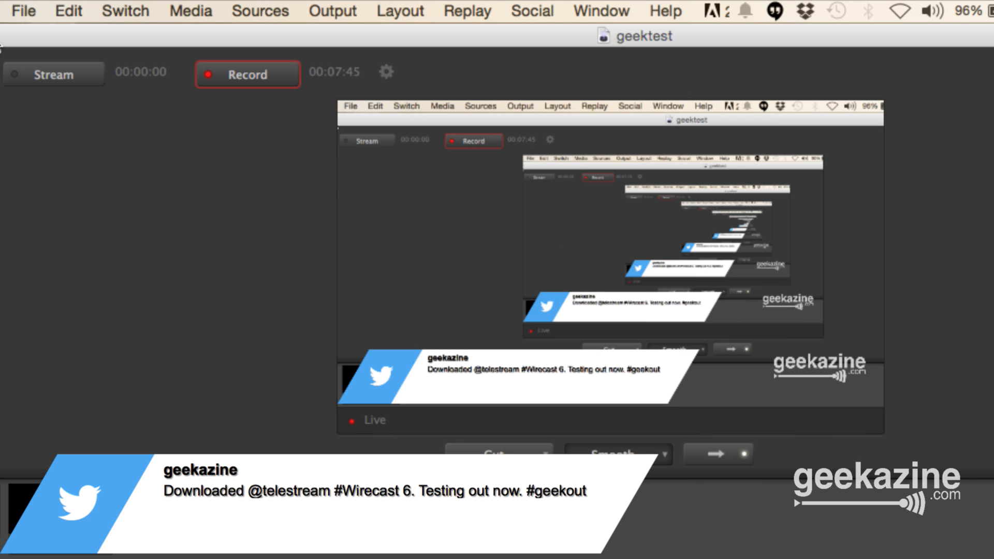